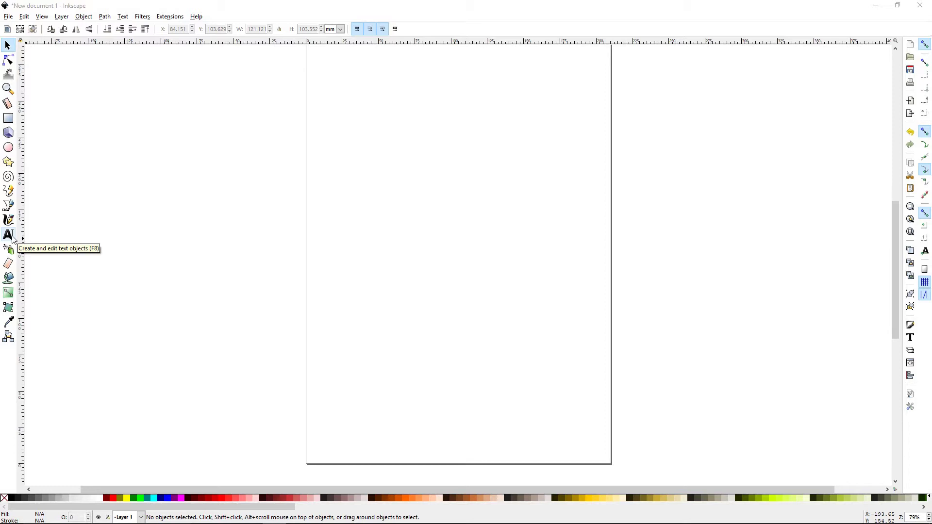
- Type the text THEJTJ near the page's upper left
left_click(8, 235)
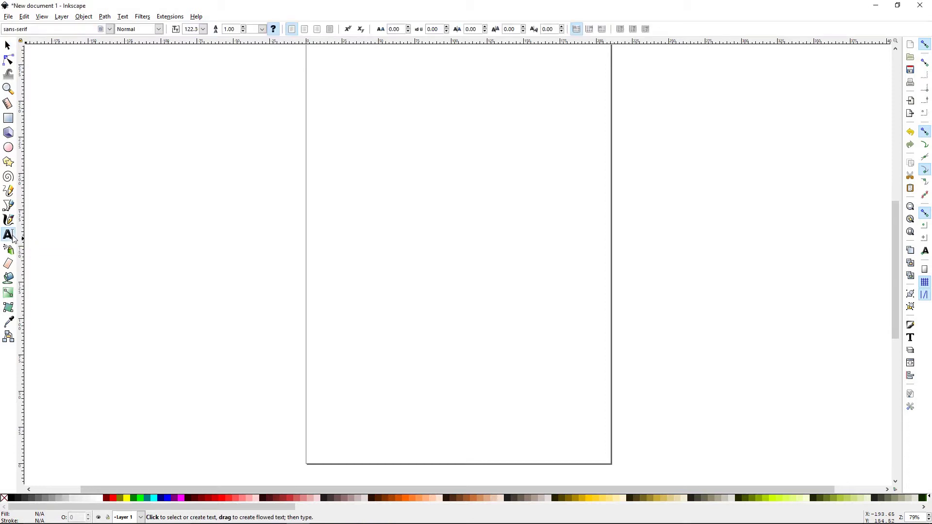
left_click(350, 122)
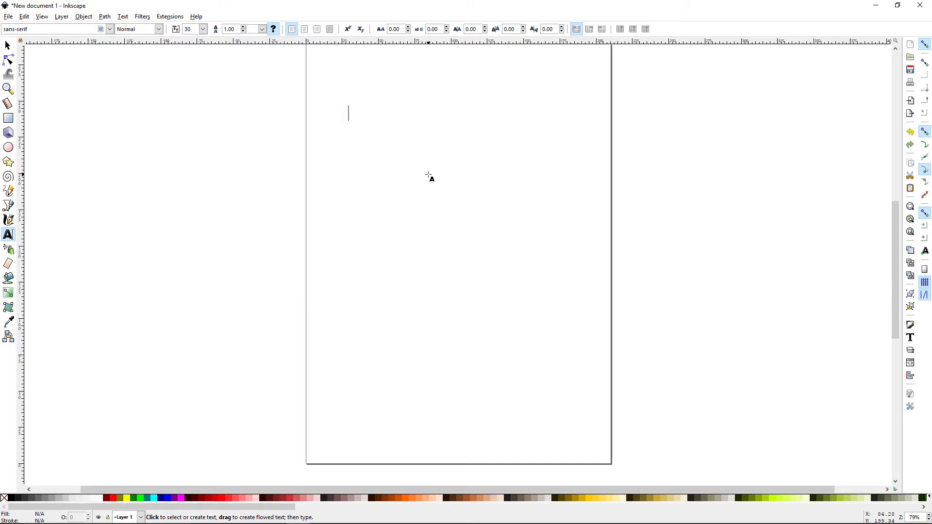
type("THEJTJ")
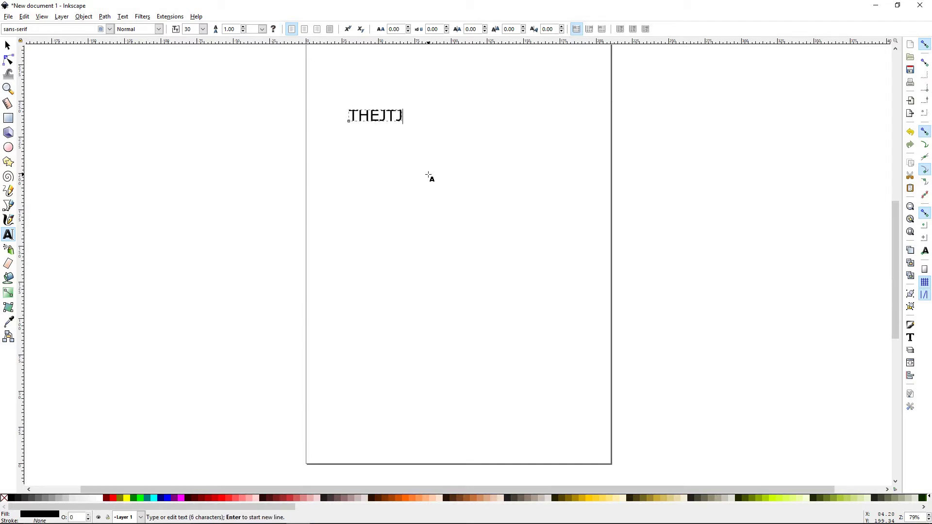
- Scale THEJTJ up about four times and nudge it slightly left and down
left_click(9, 47)
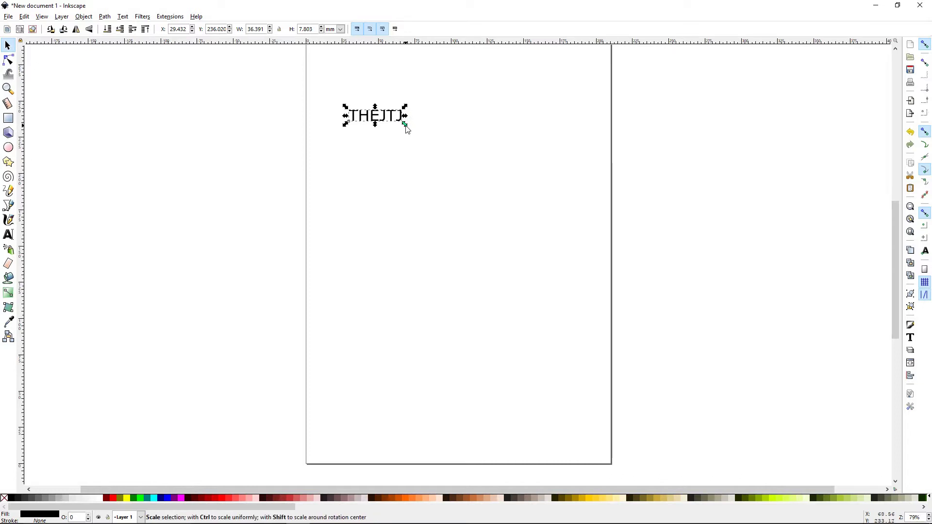
left_click_drag(406, 129, 568, 232)
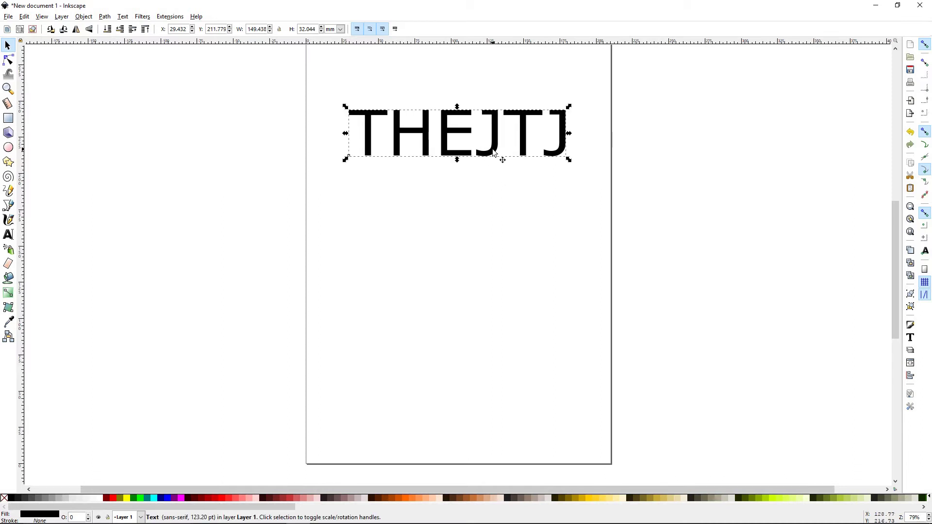
left_click_drag(492, 152, 484, 157)
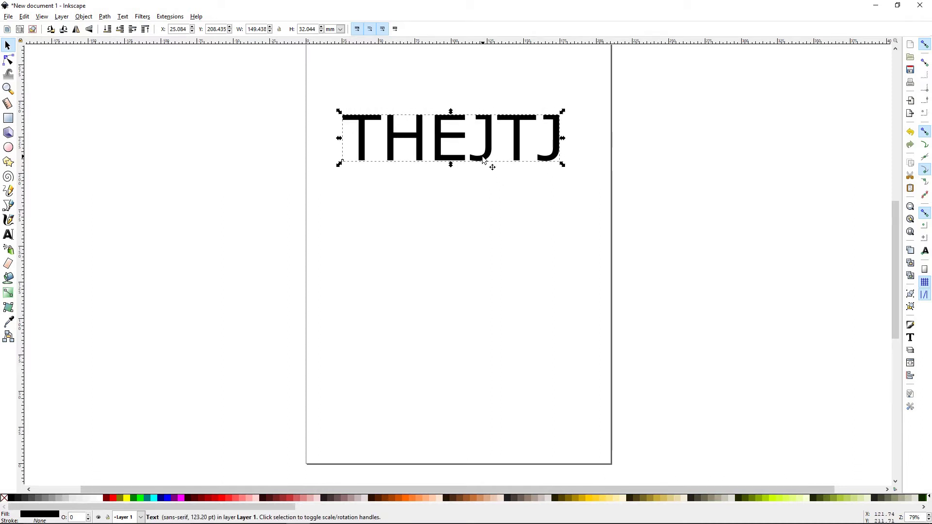
- Change THEJTJ's font to Times New Roman, keeping the Normal style
key("t")
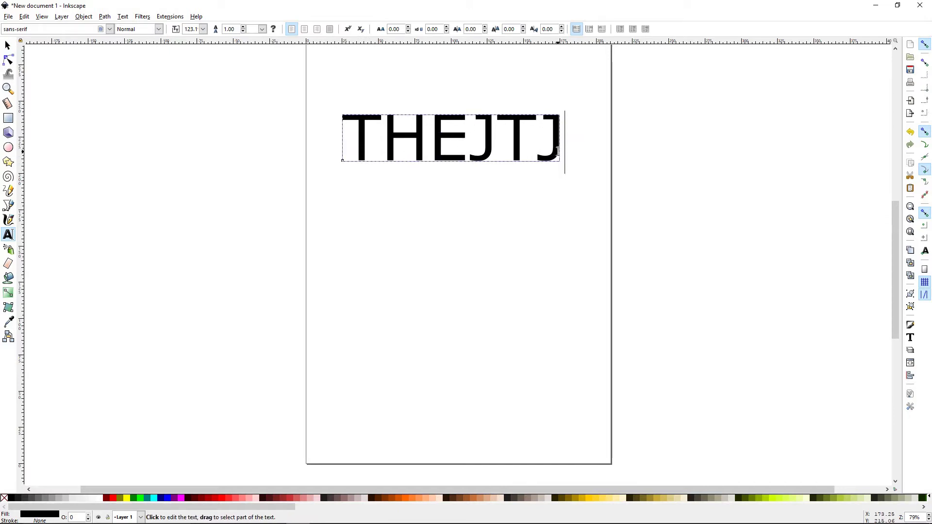
left_click_drag(558, 150, 351, 146)
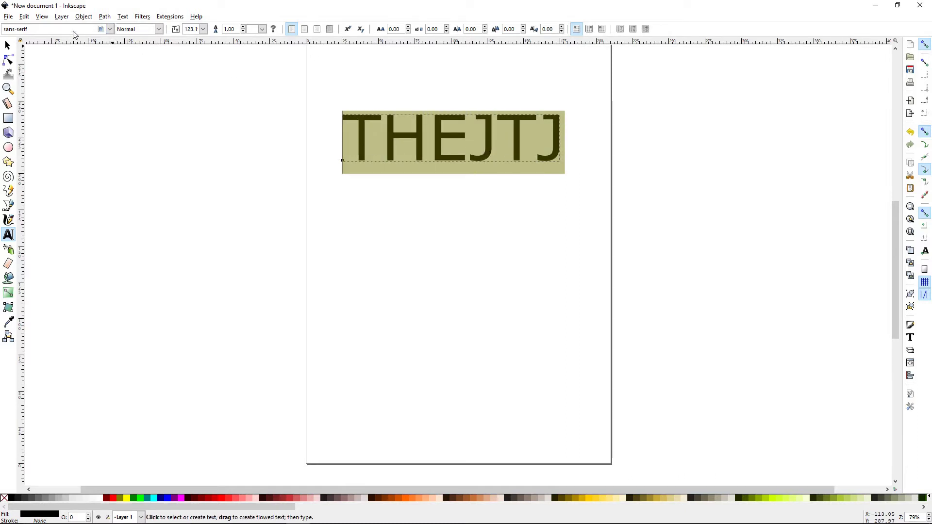
left_click(111, 30)
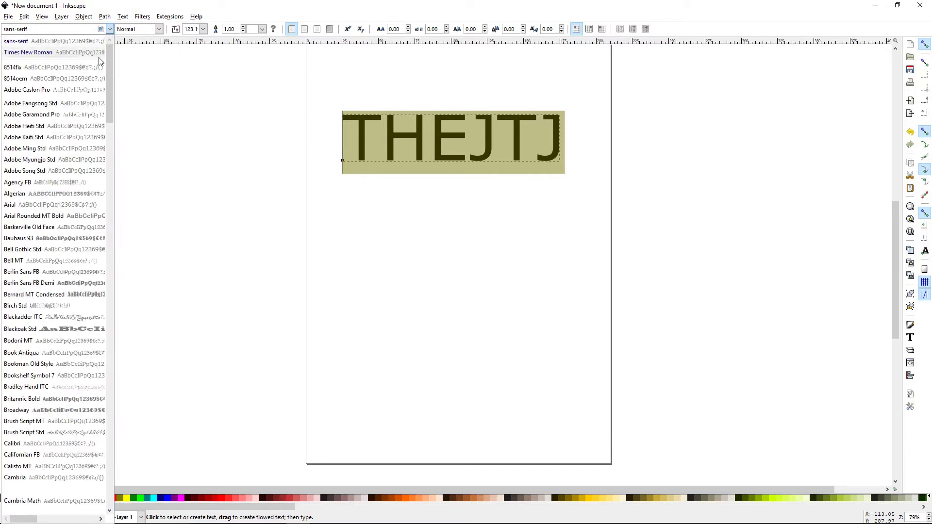
left_click_drag(107, 99, 2, 29)
left_click(37, 30)
type("t")
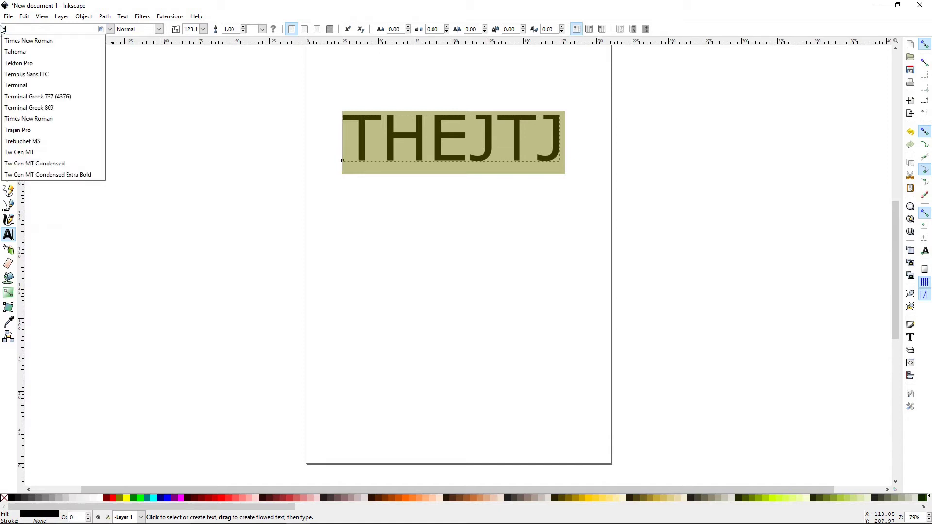
type("im")
left_click(12, 41)
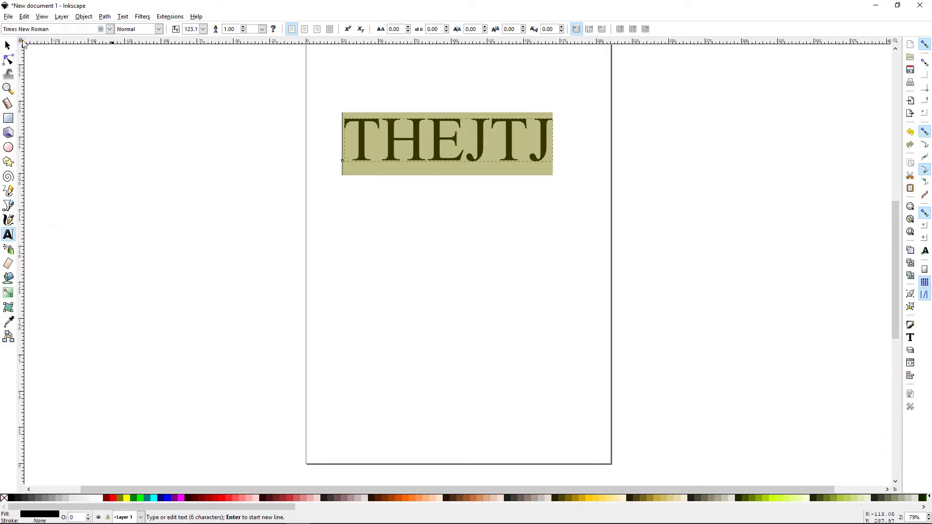
left_click(161, 30)
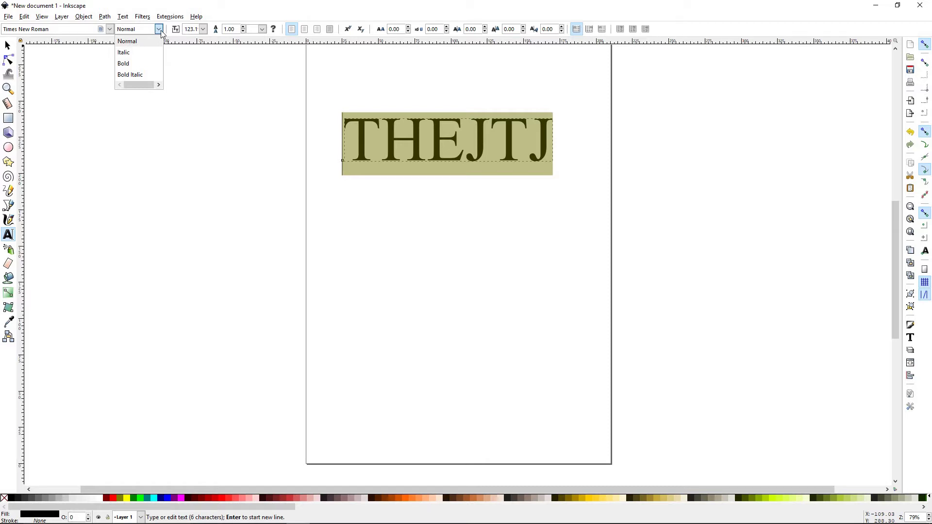
left_click(246, 9)
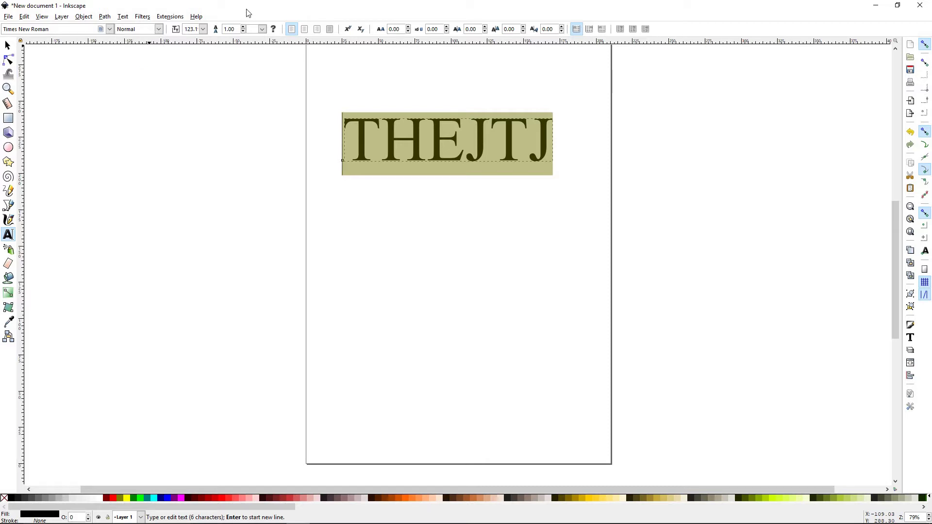
- Set the text size to 72 and add LOVES and YOUTUBE as new lines below THEJTJ
left_click(204, 29)
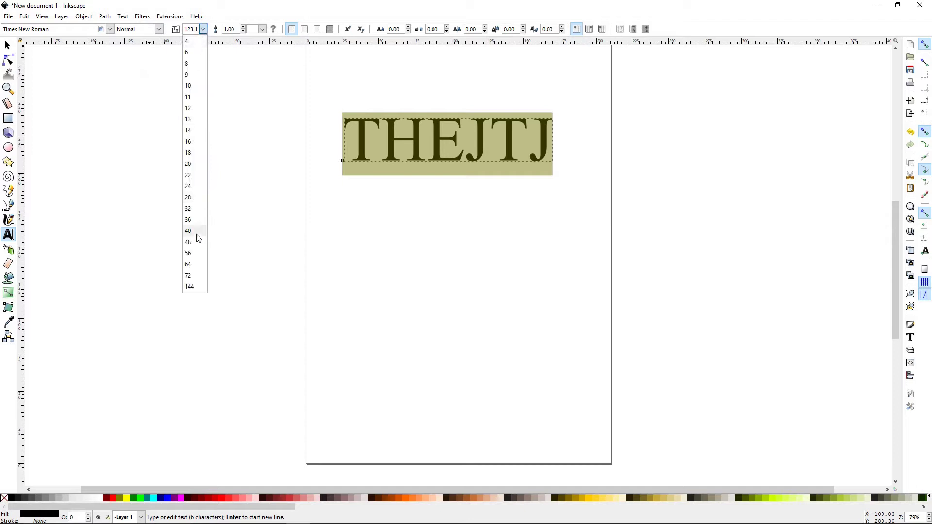
left_click(189, 276)
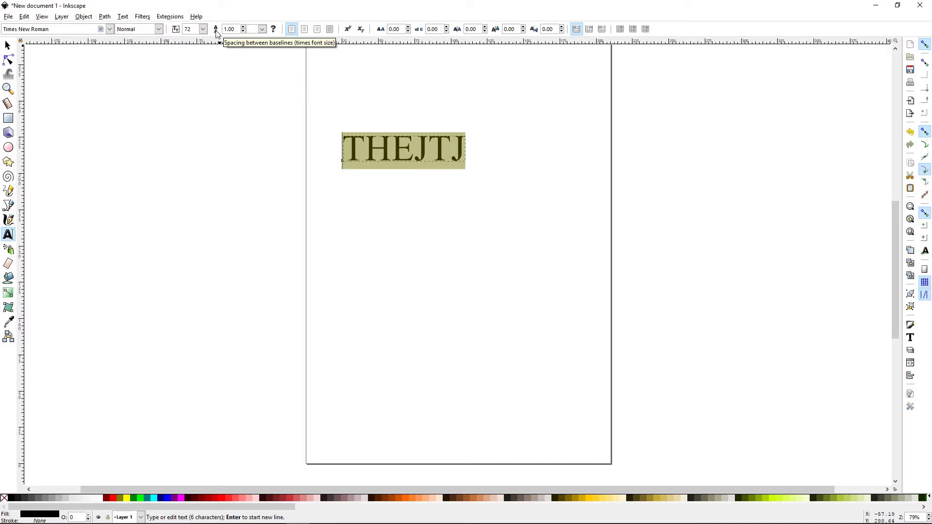
key("End")
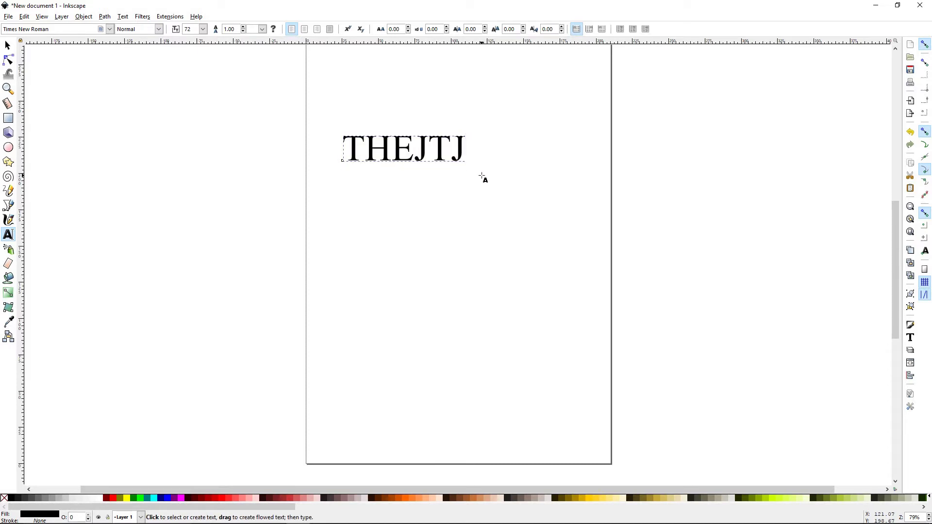
key("Return")
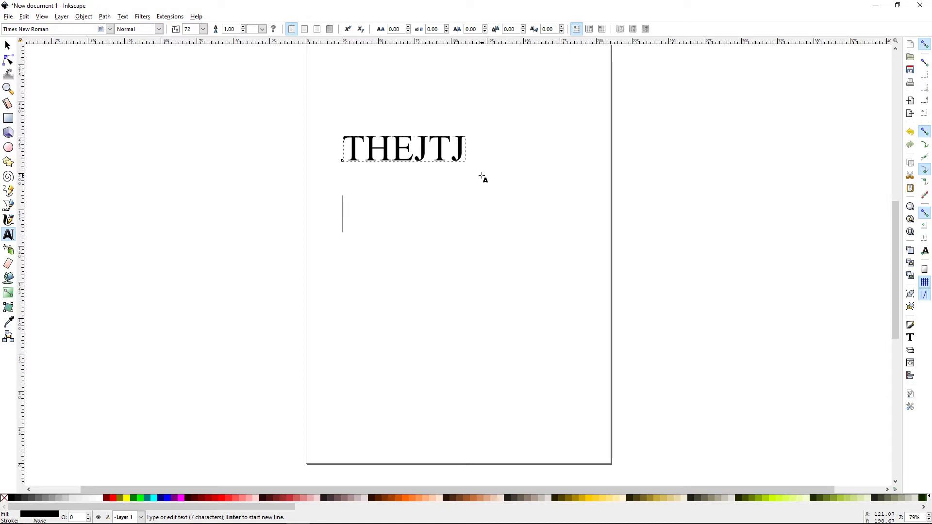
type("LOVES ")
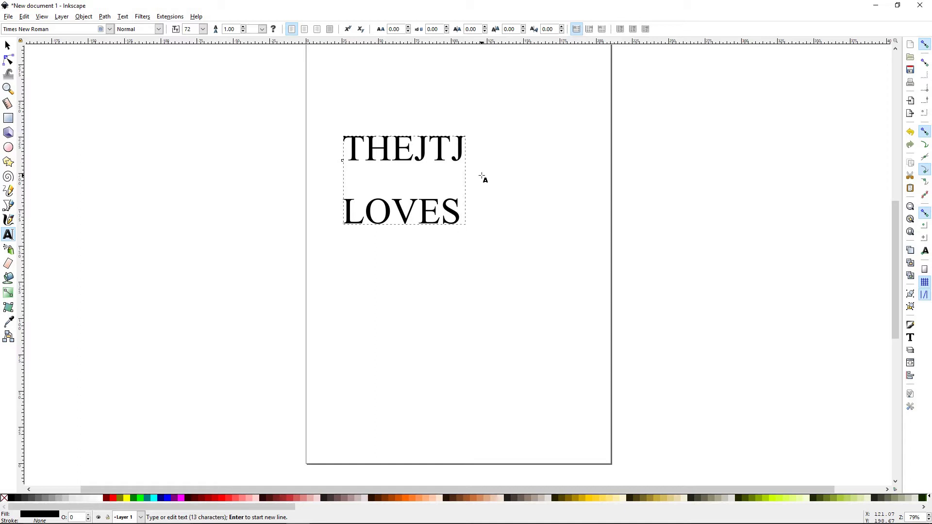
type("YOUTUBE")
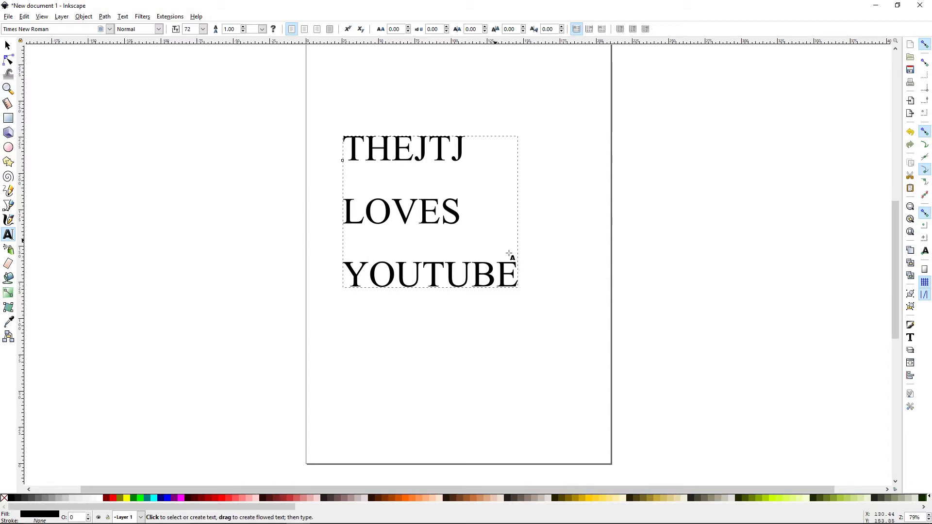
- Keep line spacing at 2.00 and right-align THEJTJ, LOVES and YOUTUBE
left_click_drag(515, 277, 342, 141)
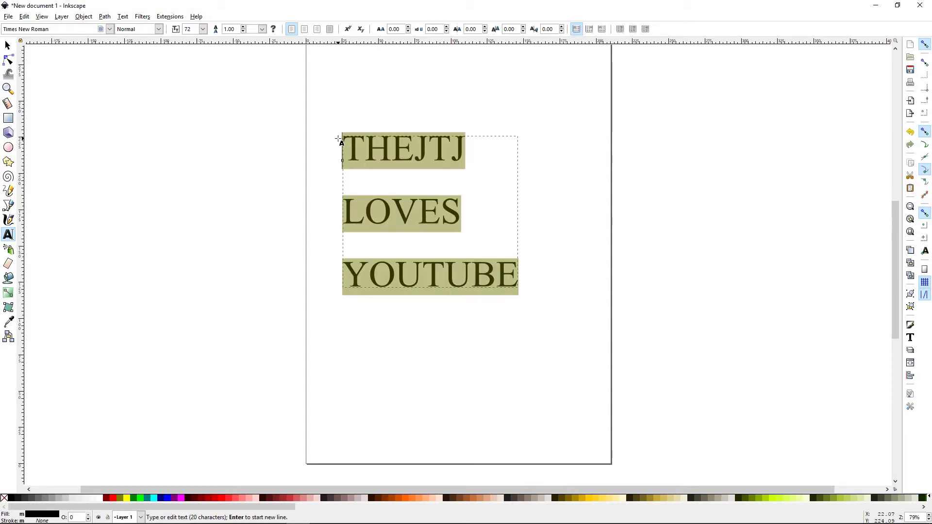
left_click(244, 27)
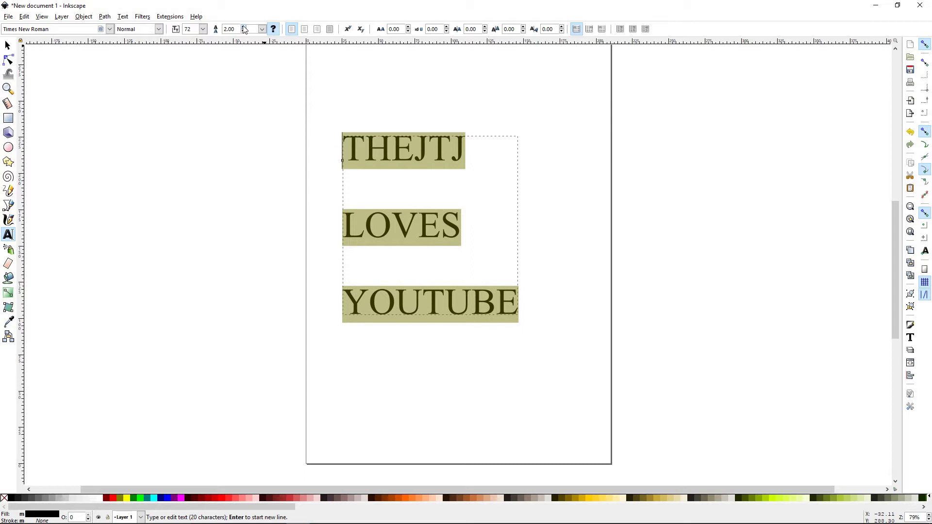
left_click(244, 27)
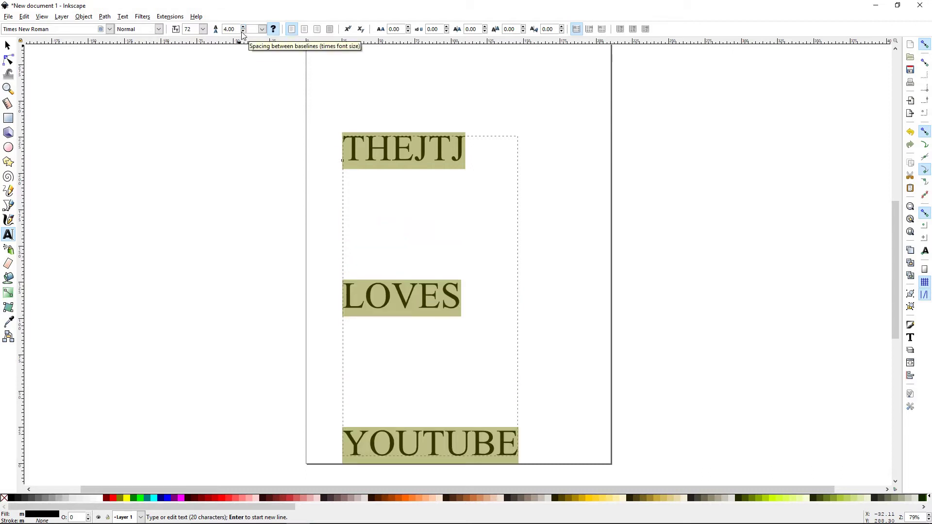
left_click(243, 31)
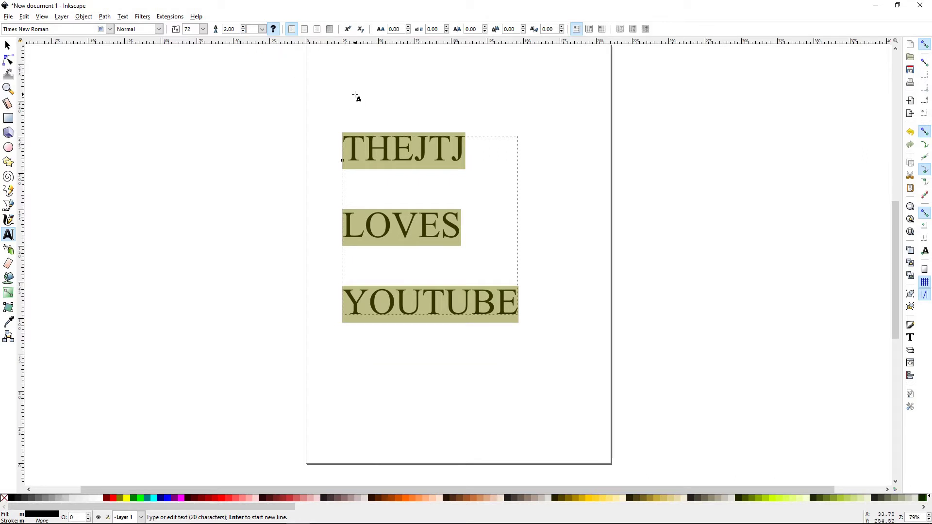
left_click(305, 31)
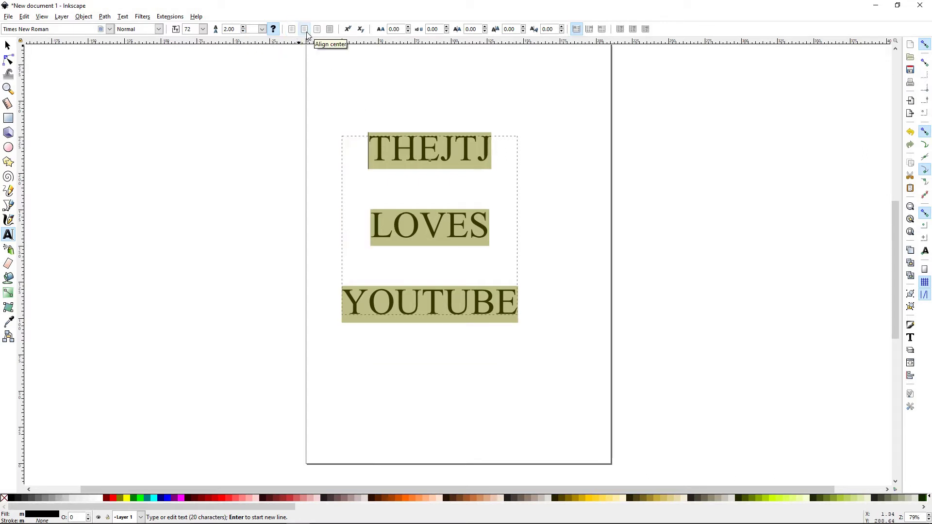
left_click(318, 31)
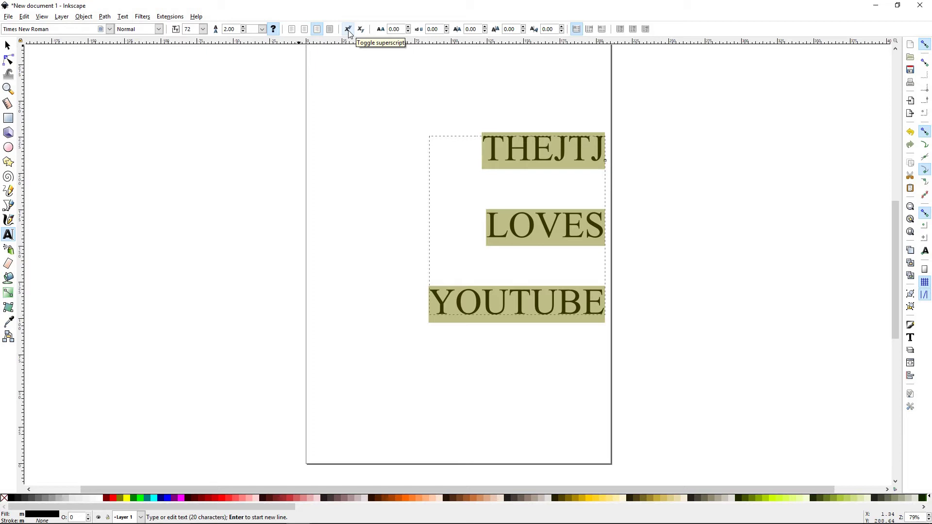
left_click(602, 157)
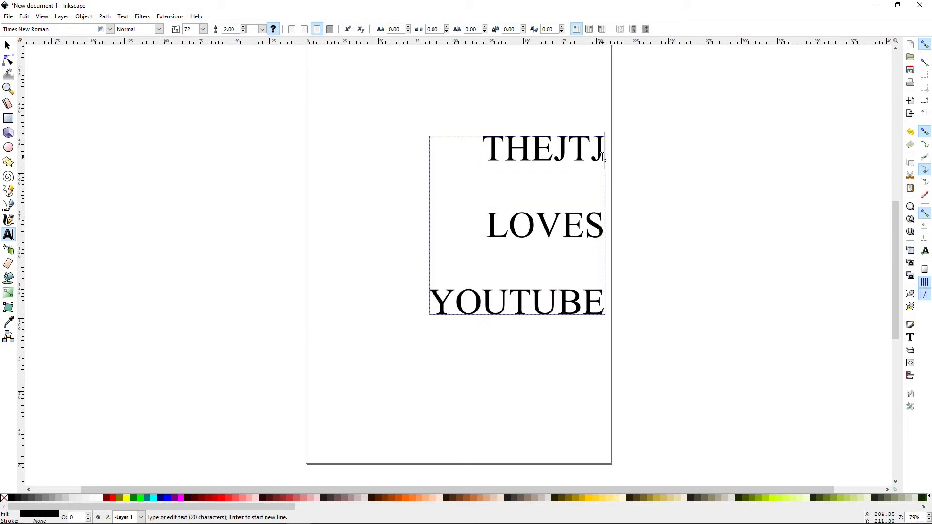
type("1")
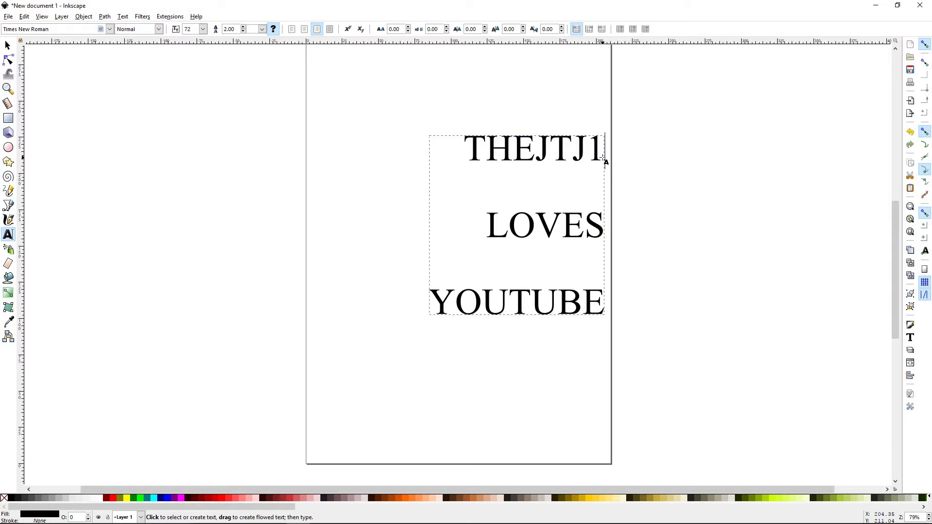
key("shift+Left")
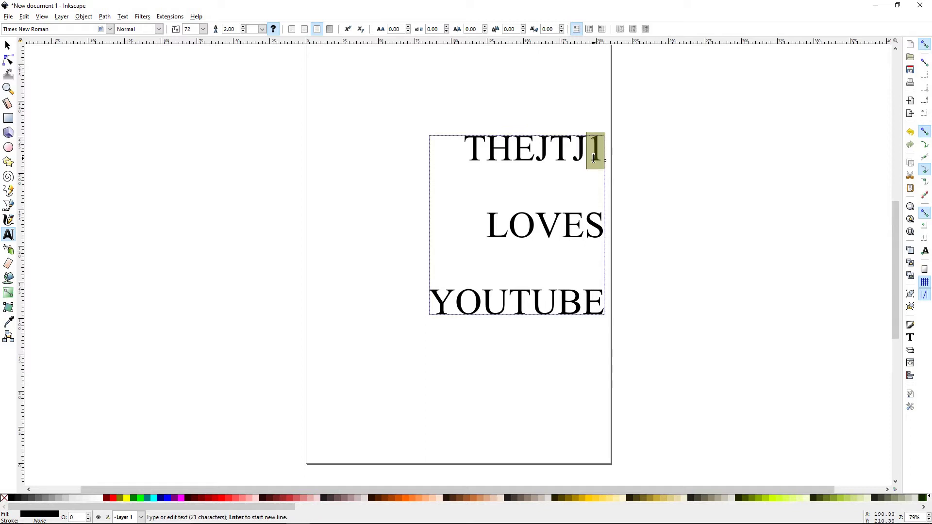
left_click(348, 30)
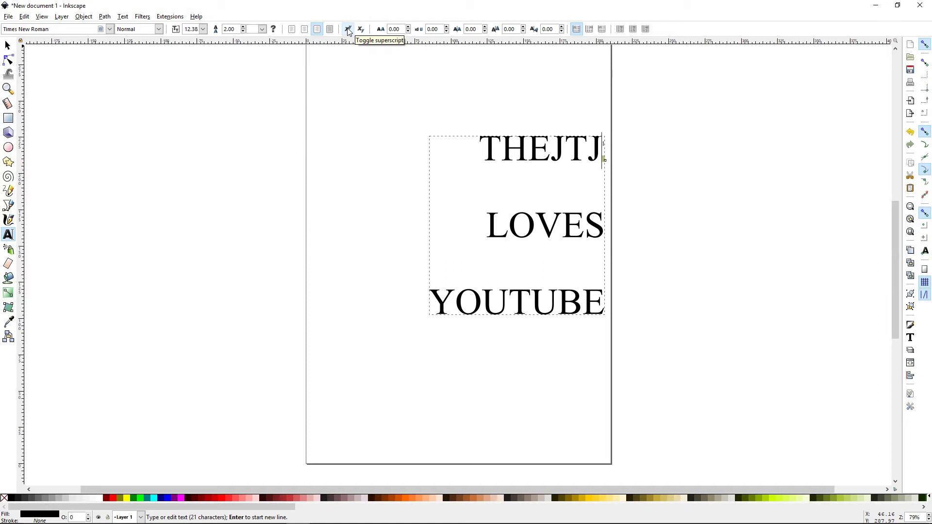
left_click(603, 144)
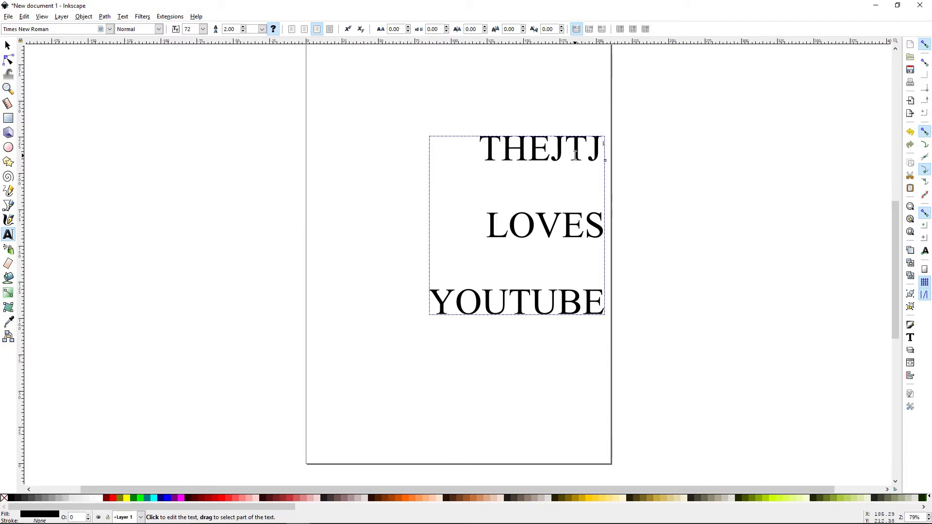
key("ctrl+z")
key("ctrl+z")
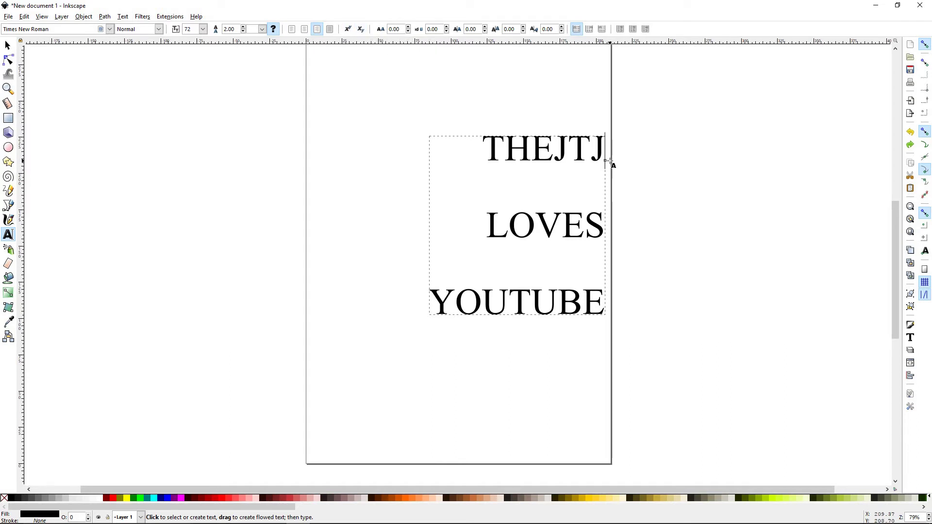
- Give the THEJTJ line 5.68 letter spacing and place the caret between THE and JTJ
left_click_drag(606, 151, 484, 153)
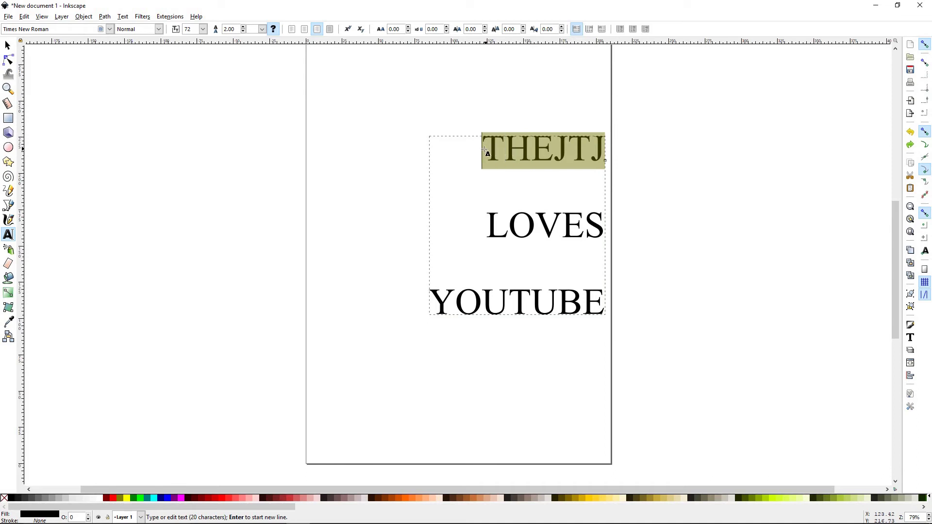
left_click(408, 27)
left_click(409, 28)
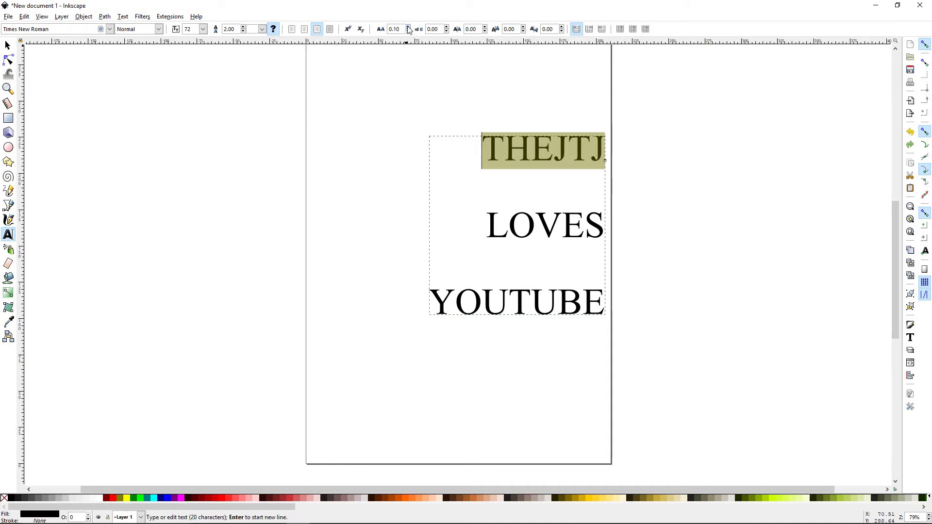
left_click(408, 28)
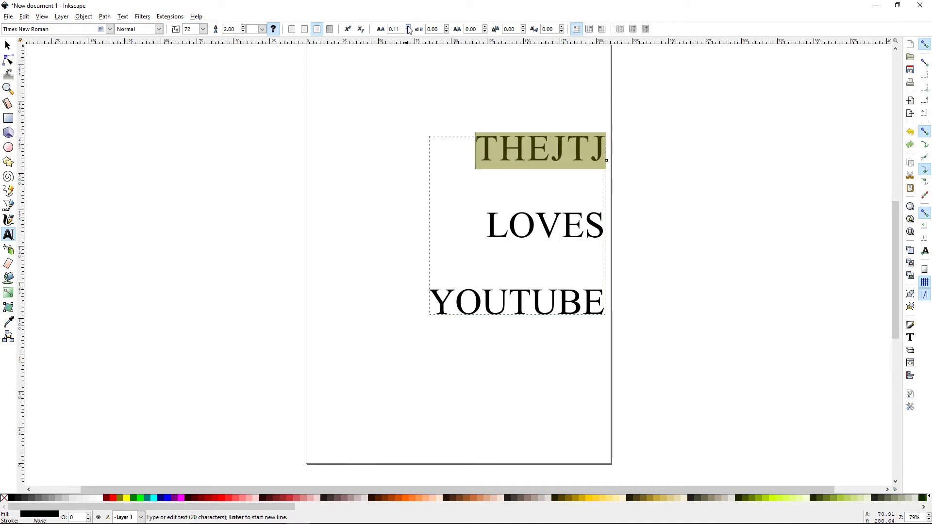
left_click(408, 28)
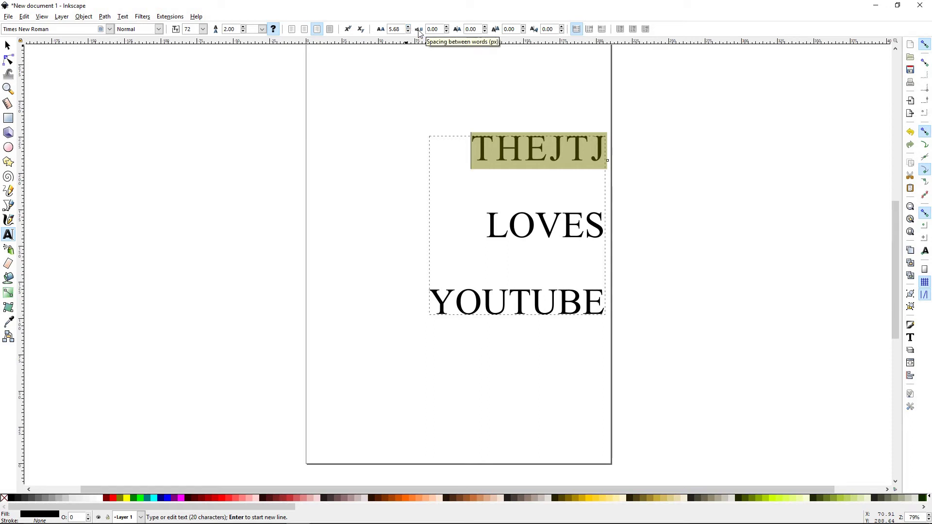
left_click(550, 158)
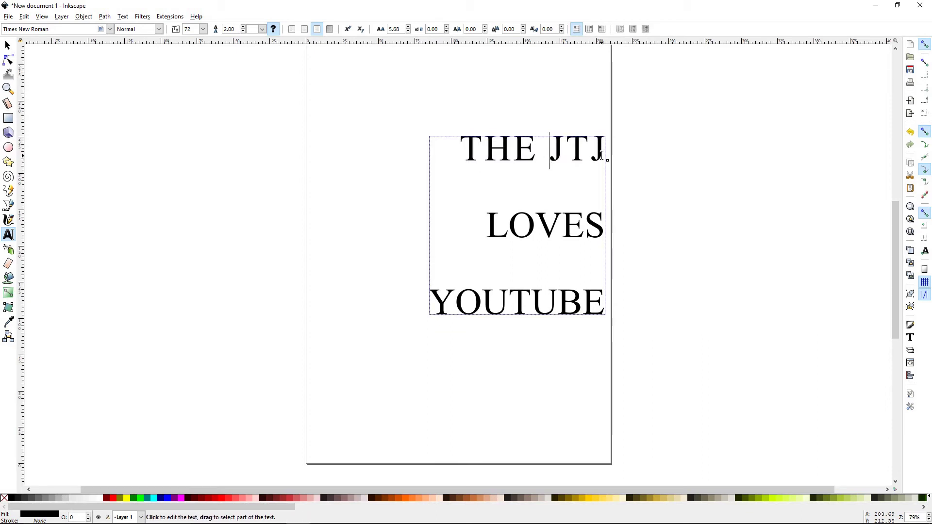
- Raise the word spacing of the THE JTJ line to 11.05
left_click_drag(606, 151, 466, 149)
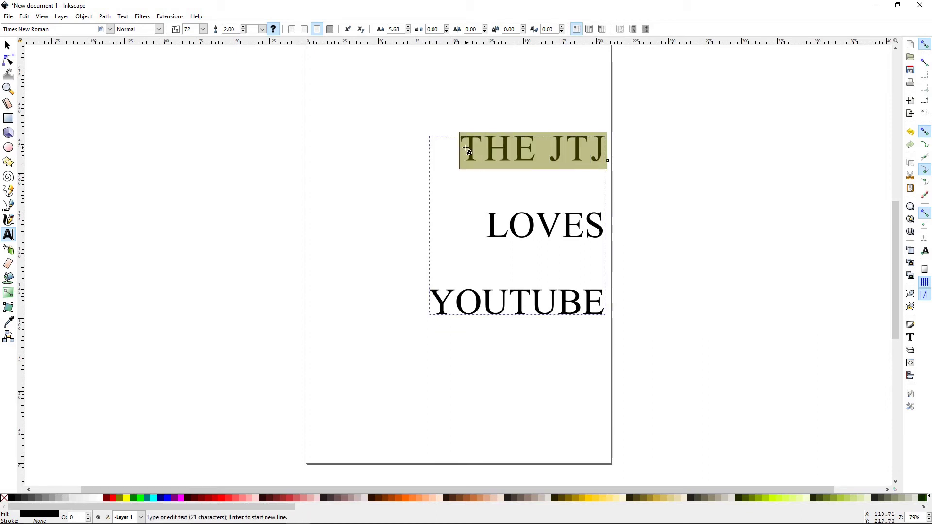
left_click(447, 28)
left_click(447, 27)
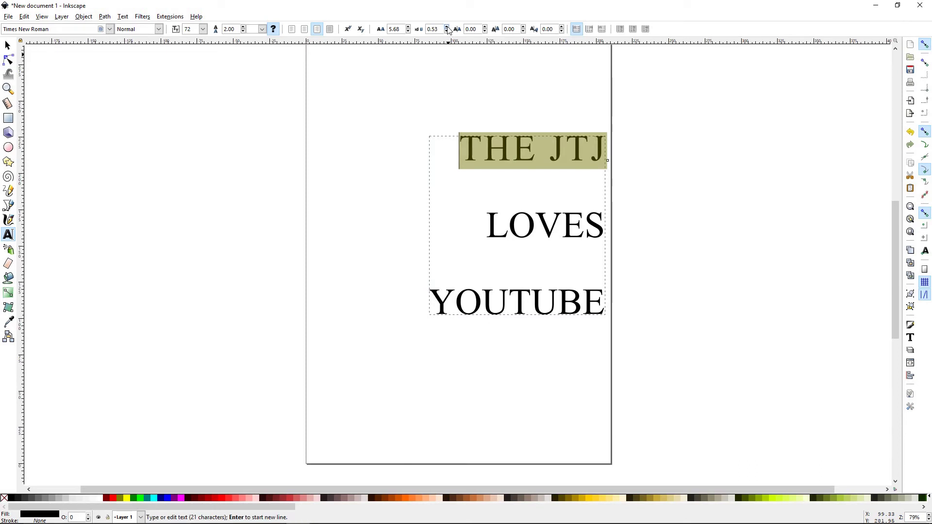
left_click(447, 28)
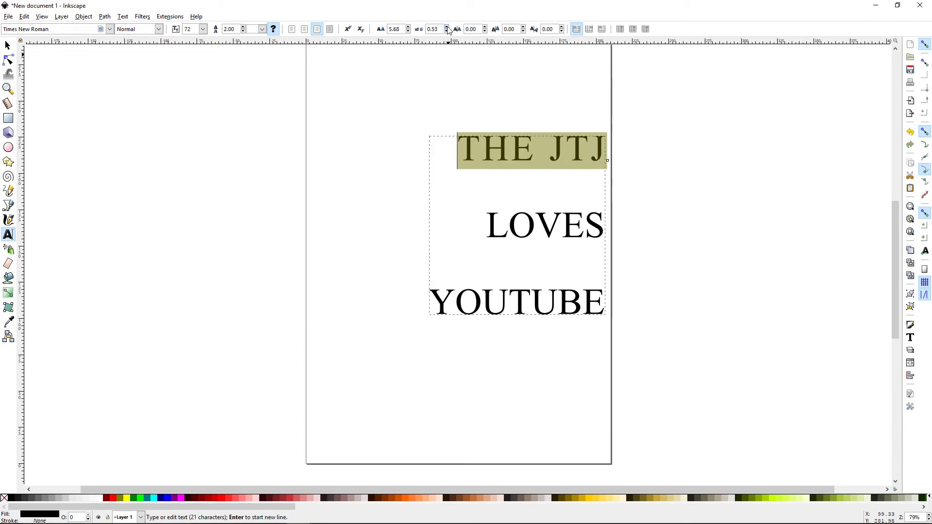
left_click(447, 28)
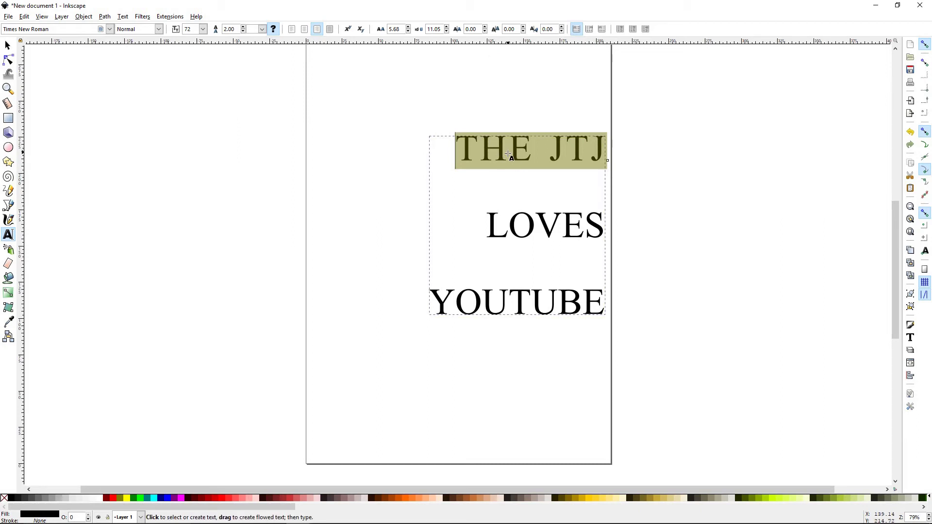
key("Escape")
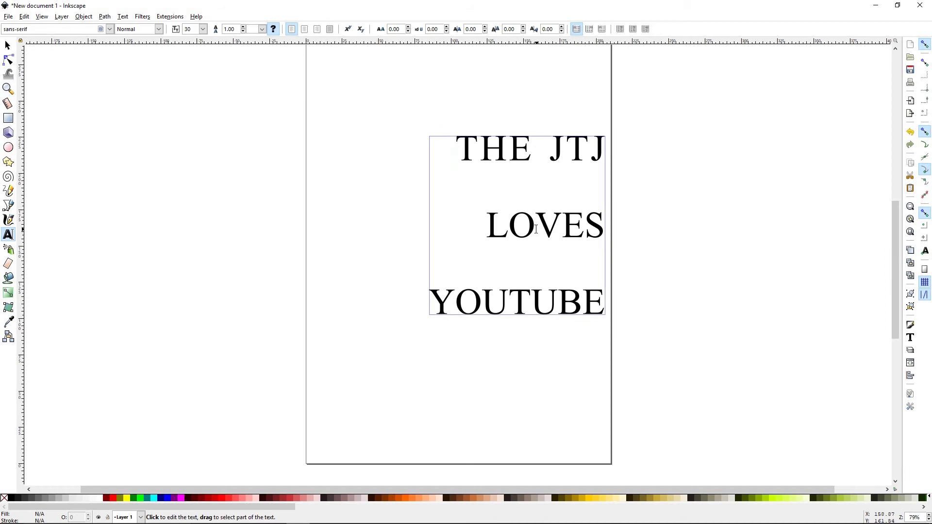
left_click(532, 227)
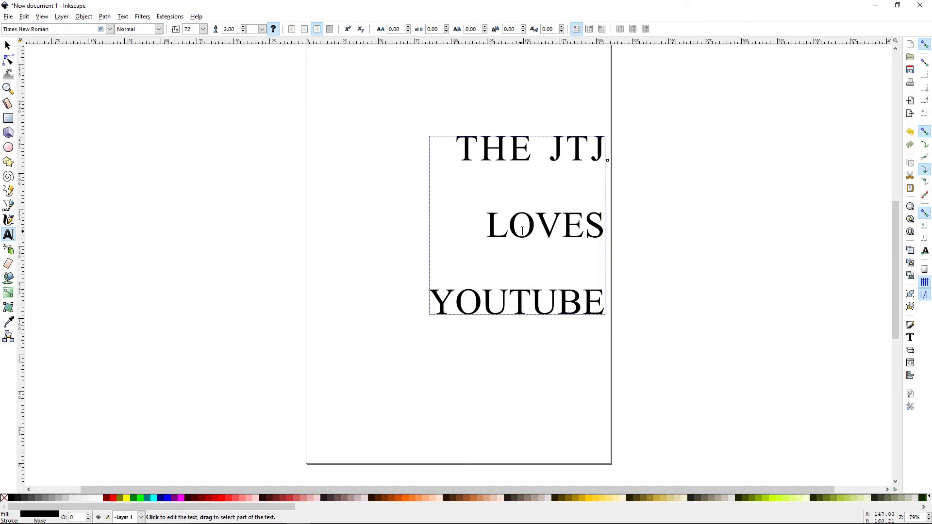
left_click(485, 27)
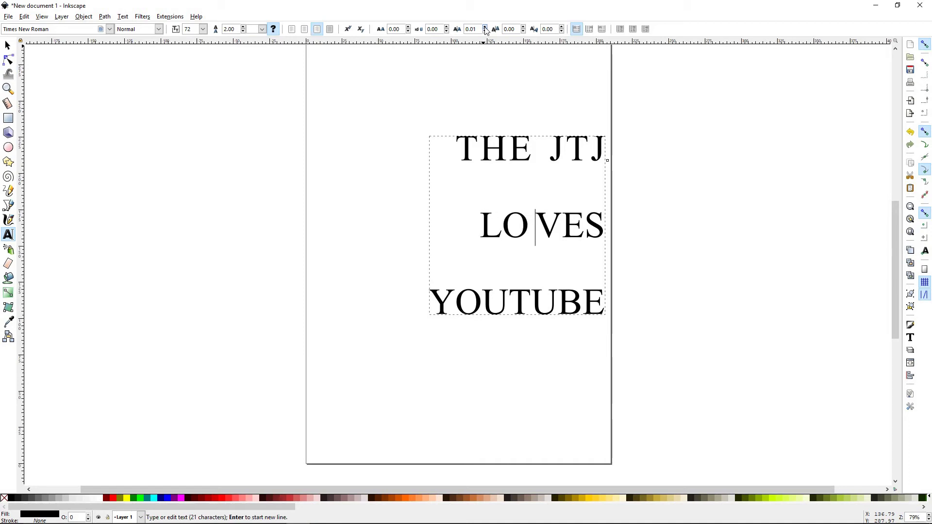
left_click(485, 30)
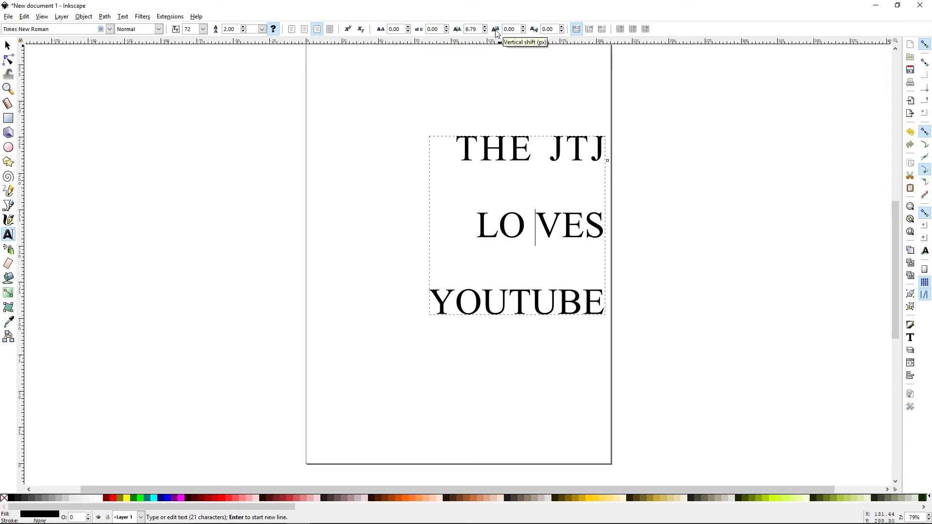
key("ctrl+z")
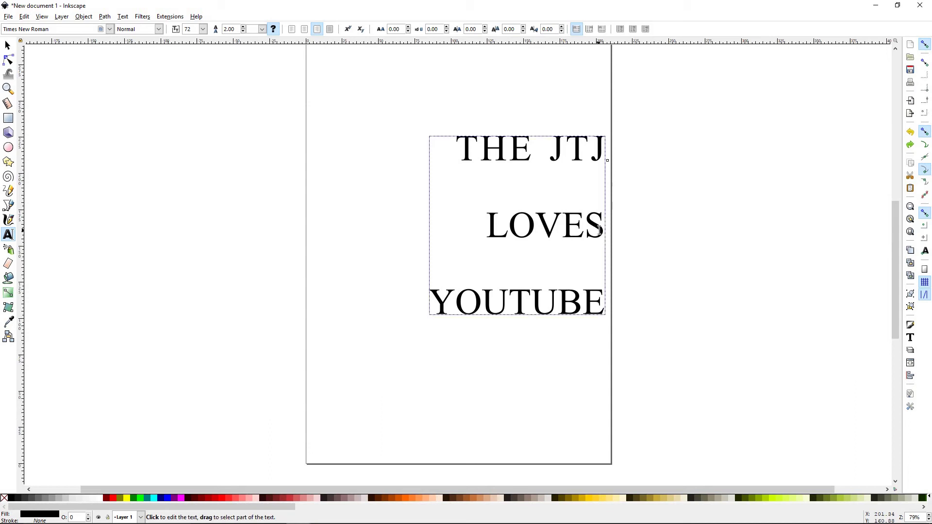
- Shift JTJ down by a 7.89 vertical offset so it sits below THE
left_click_drag(605, 154, 553, 154)
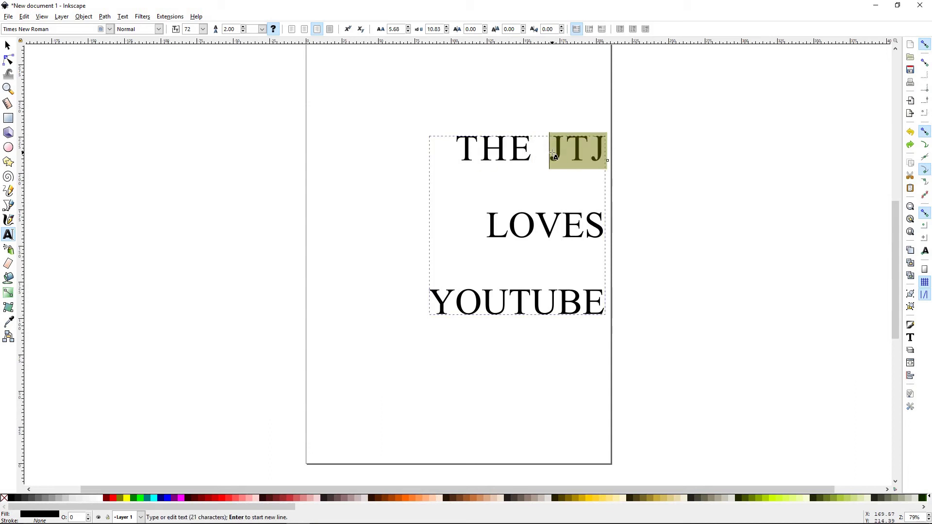
left_click(524, 27)
left_click_drag(524, 29, 524, 30)
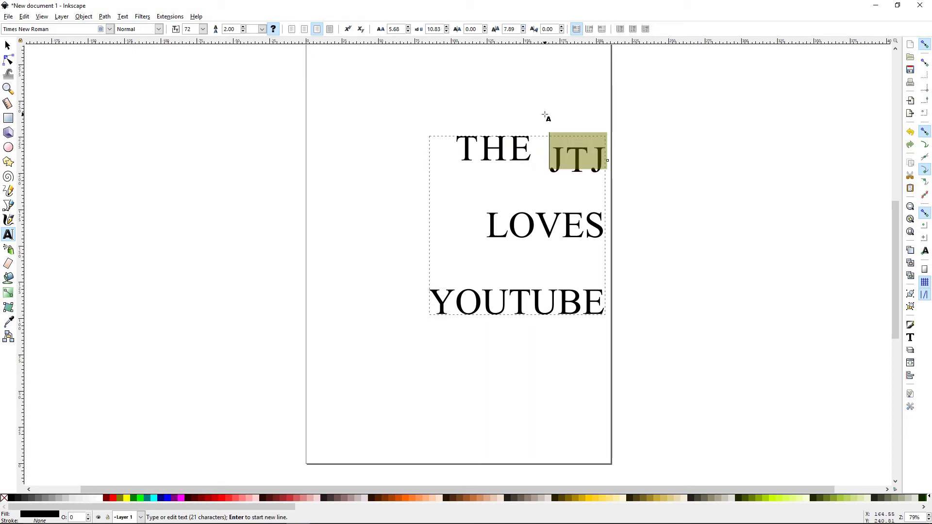
left_click(535, 152)
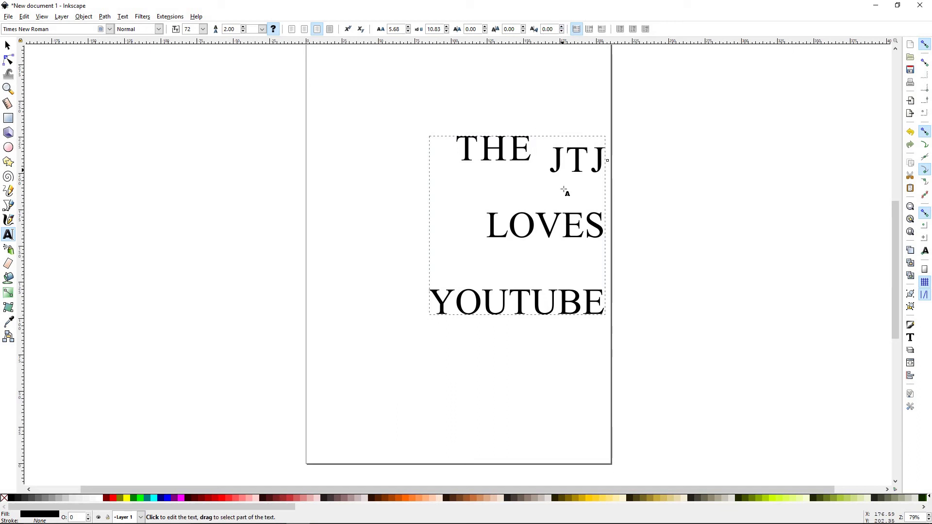
- Rotate each letter of LOVES by 17.80 degrees
left_click_drag(604, 228, 485, 227)
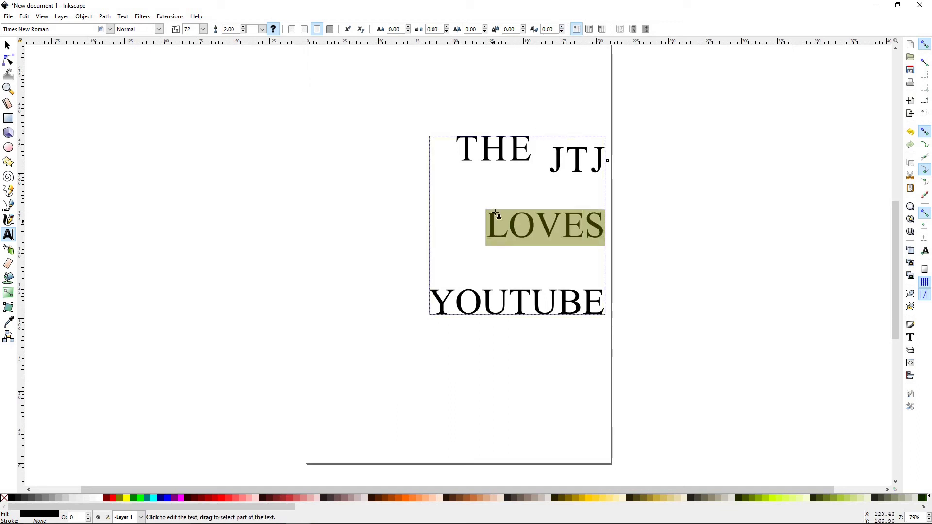
left_click(562, 28)
left_click(561, 29)
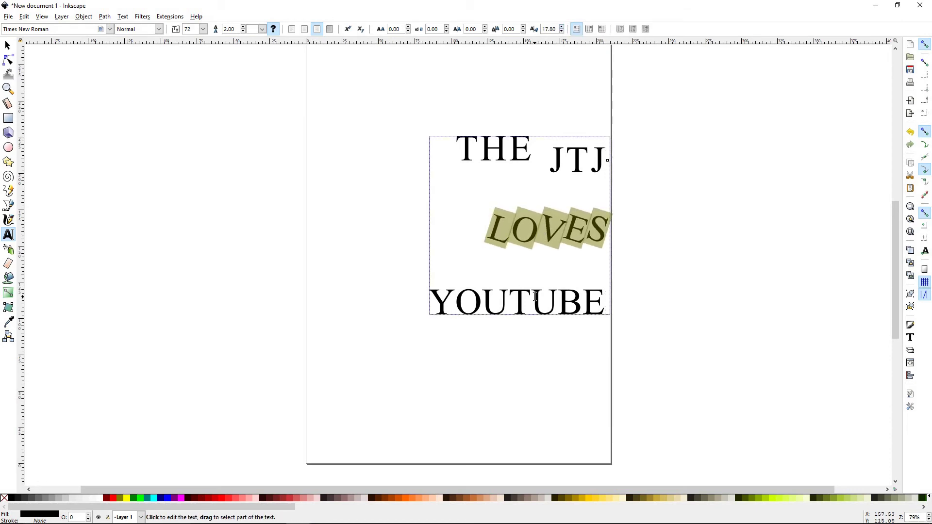
left_click(578, 33)
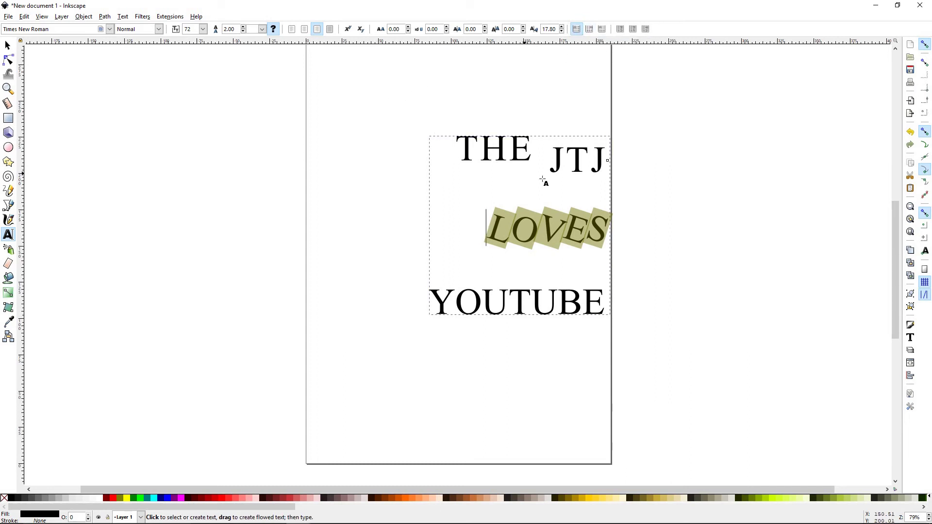
- Try vertical orientation on the word THE, then undo it
left_click_drag(613, 168, 596, 165)
double_click(493, 148)
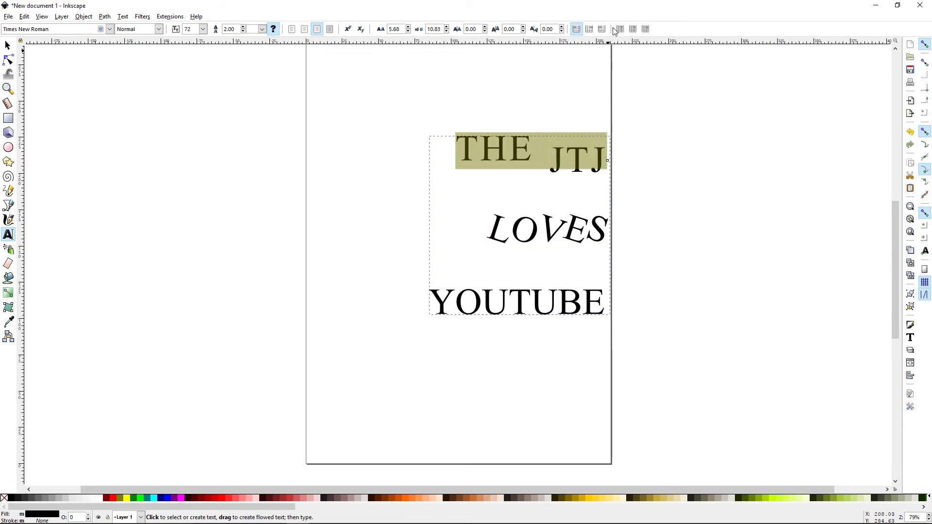
left_click(589, 30)
scroll(556, 206, "up", 3)
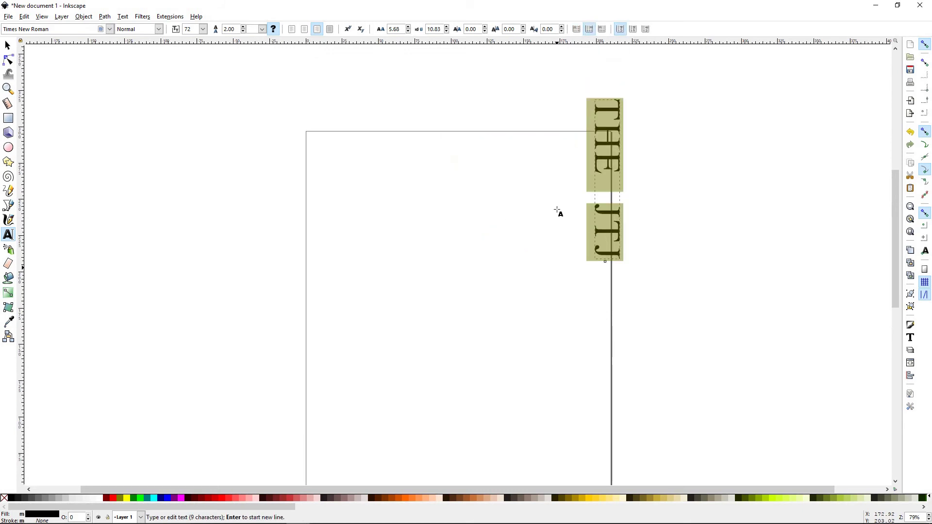
scroll(558, 210, "down", 7)
scroll(558, 210, "down", 2)
scroll(557, 210, "up", 5)
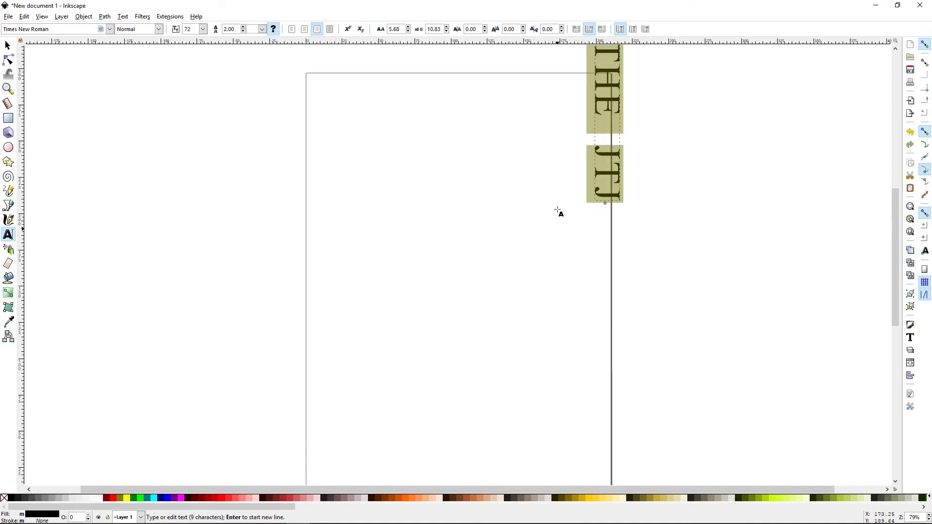
key("ctrl+z")
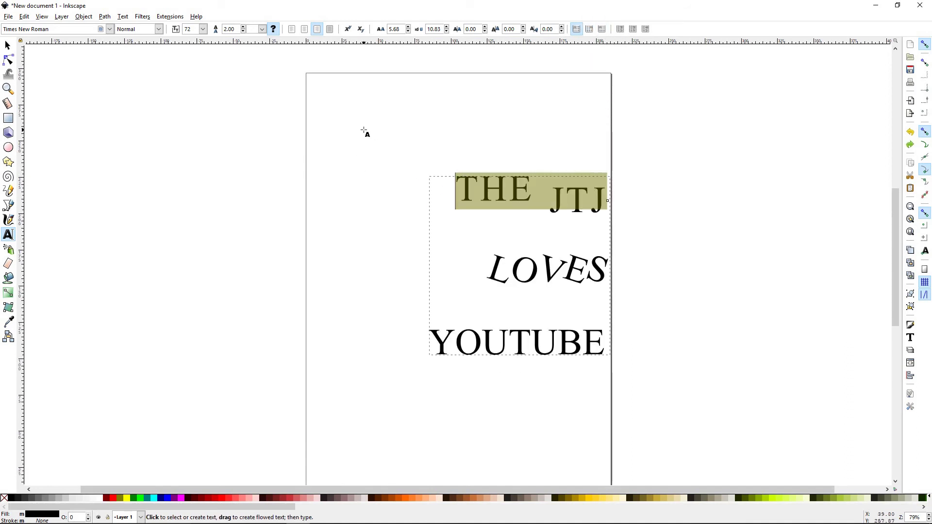
- Create two vertical THEJTJ texts near the top-left, the second with upright letters
left_click(341, 127)
left_click(589, 30)
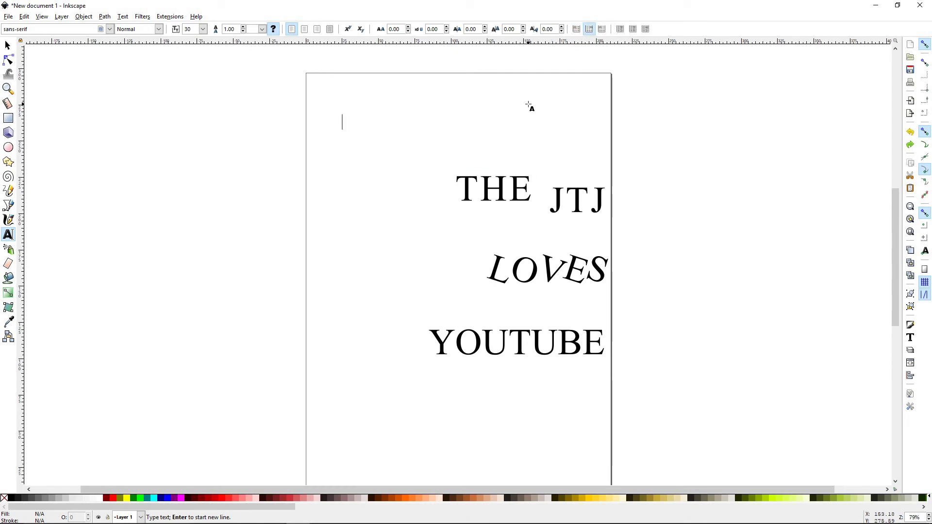
type("THEJTJ")
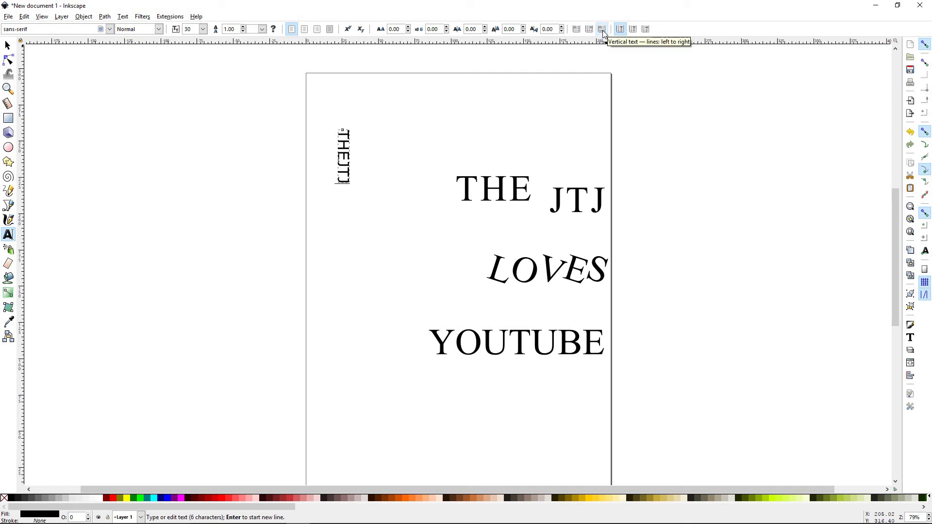
left_click(394, 125)
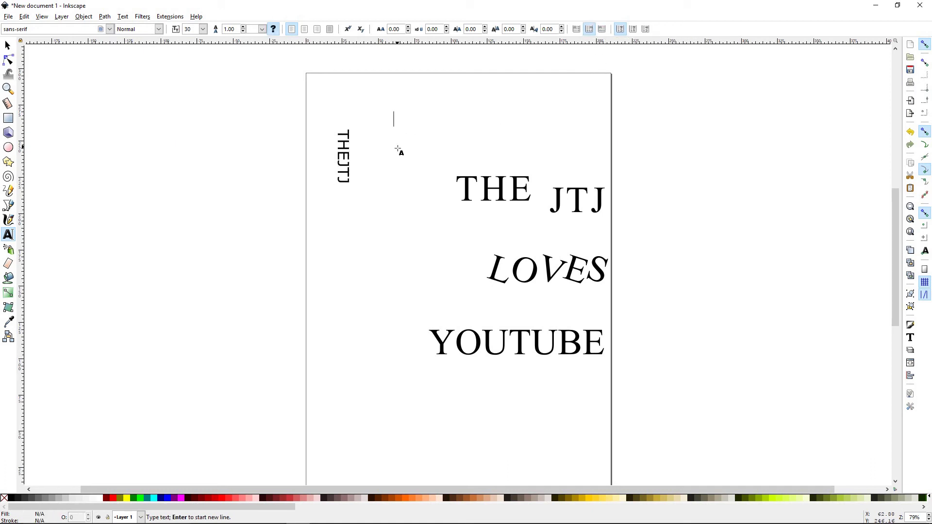
left_click(602, 29)
type("THEJTJ")
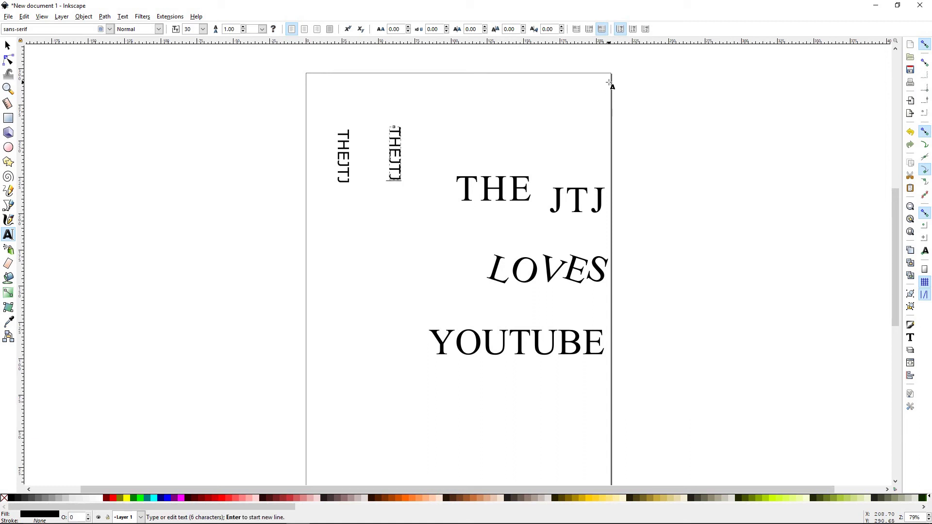
left_click(634, 29)
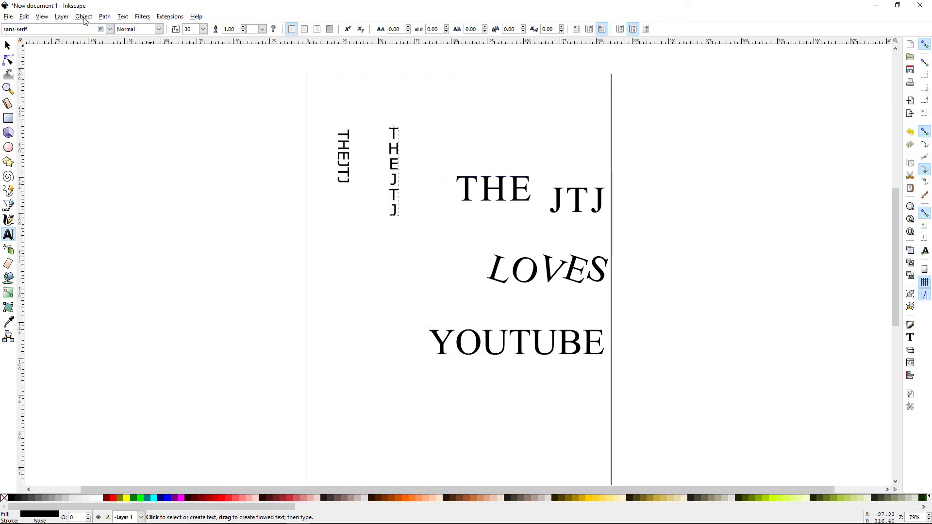
- Open Text and Font from the Text menu and view its Font tab for THEJTJ
left_click(123, 18)
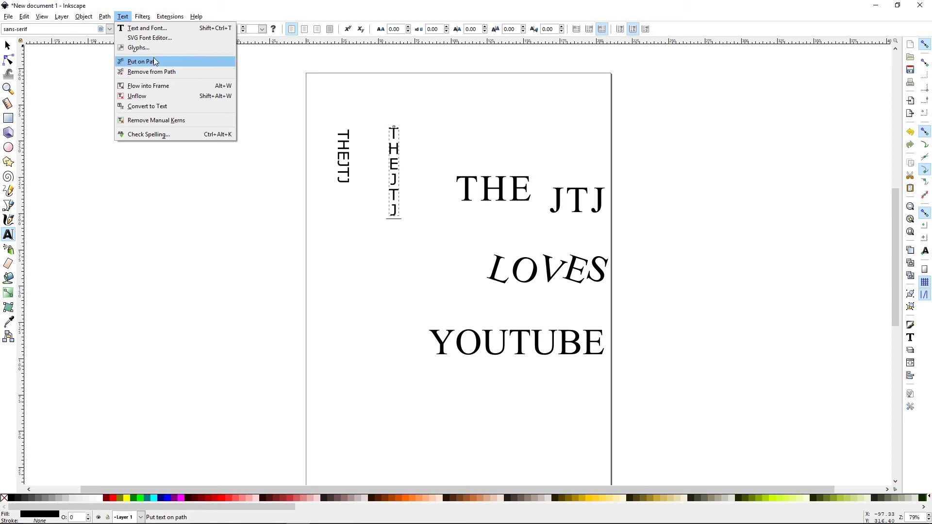
left_click(145, 28)
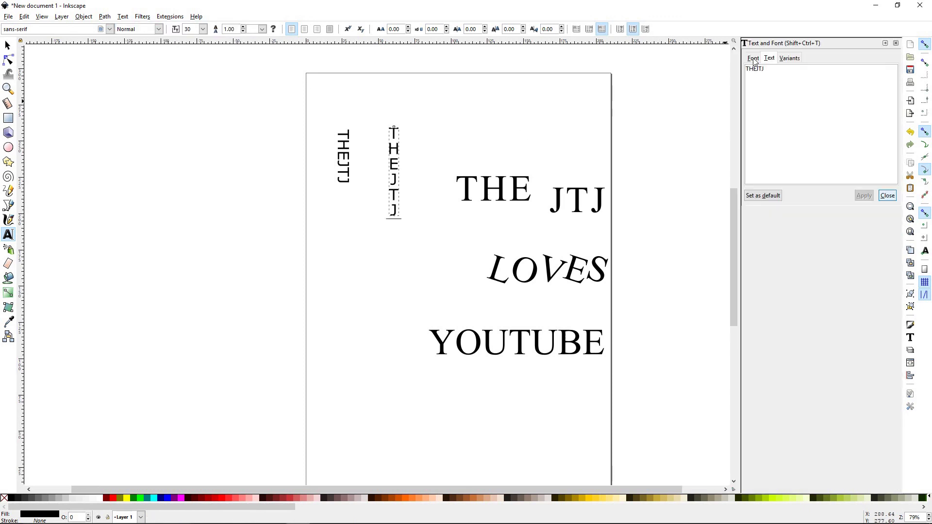
left_click(753, 59)
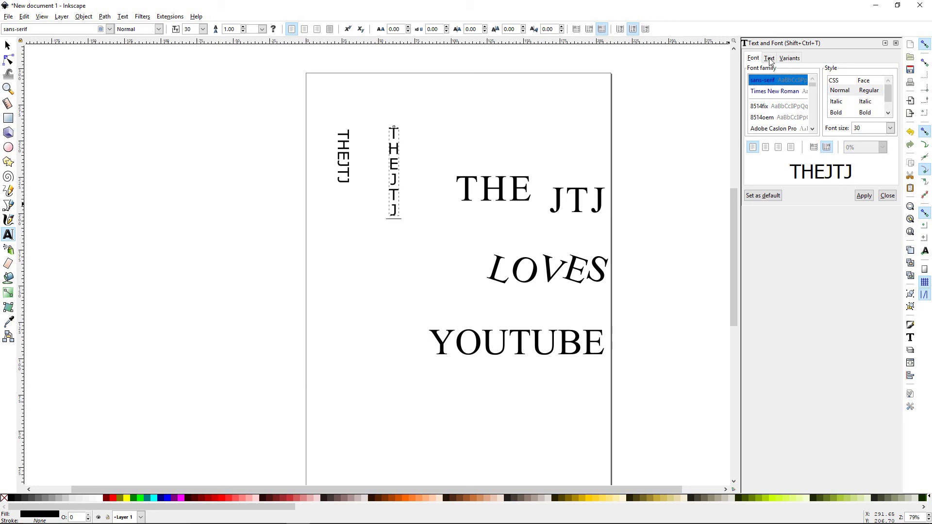
- Change the vertical text's content from THEJTJ to THE in the Text and Font dialog's Text tab
left_click(770, 58)
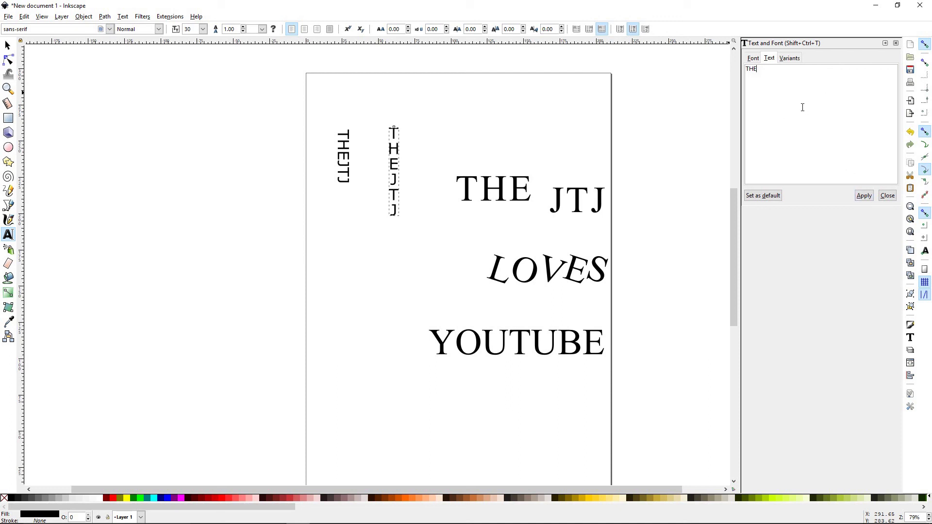
left_click(869, 200)
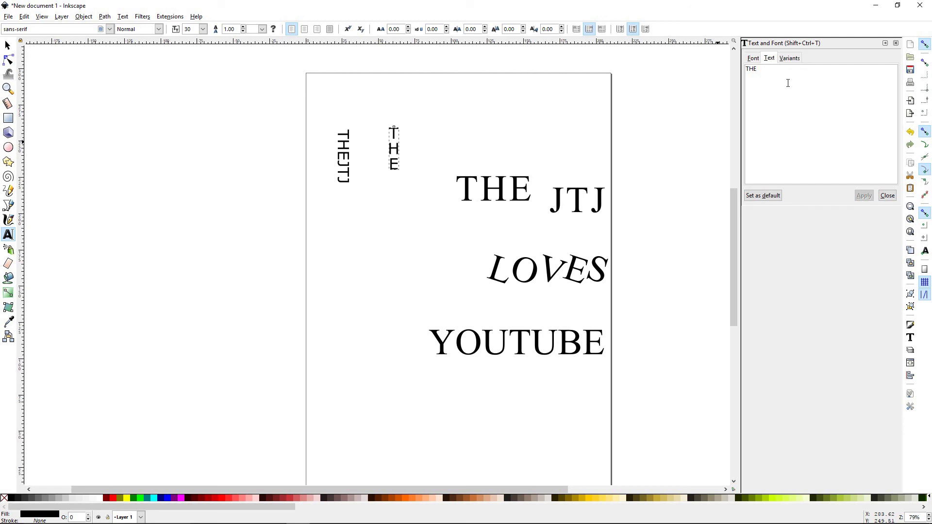
- Return to the Font tab to see the font family, style and size 30 with the THE preview
left_click(753, 59)
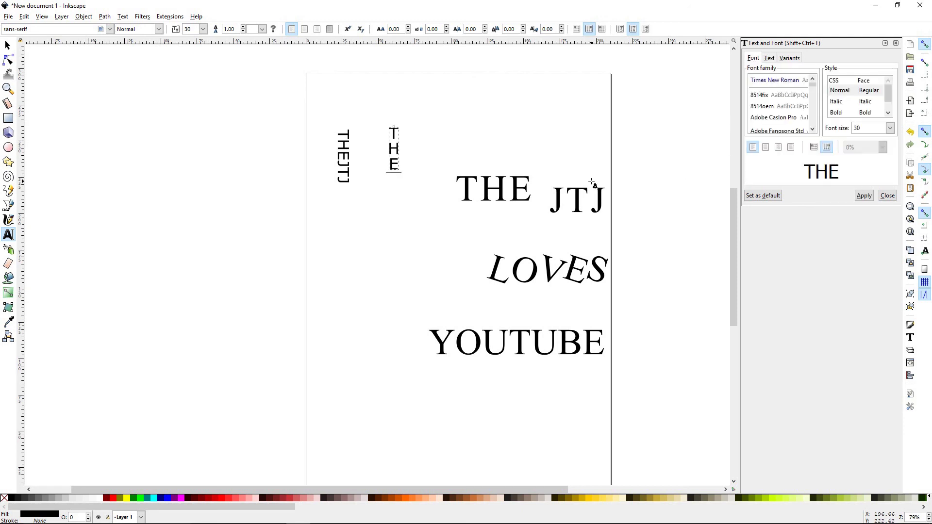